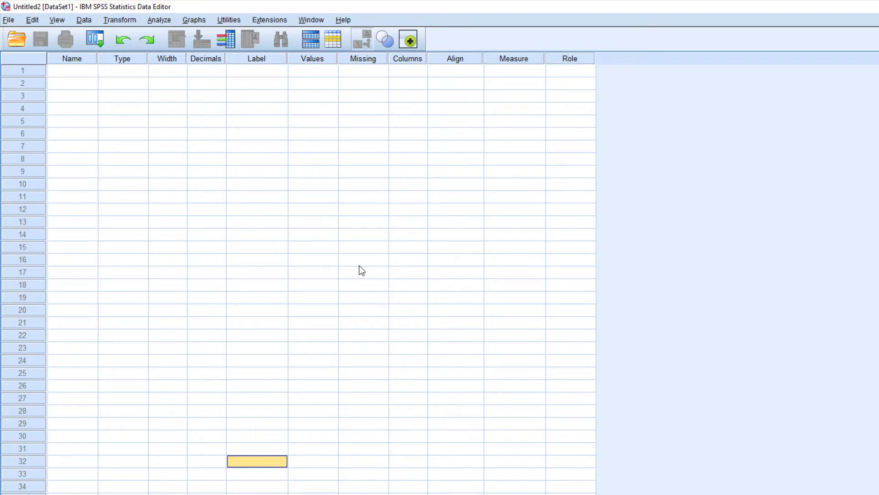
- Define a numeric variable named Q1 in the first row with 0 decimal places
left_click(62, 73)
type("Q1")
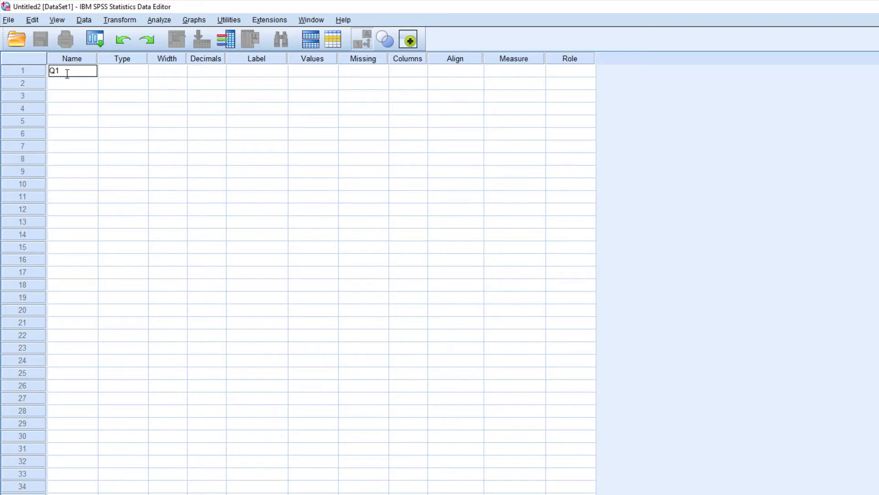
left_click(128, 71)
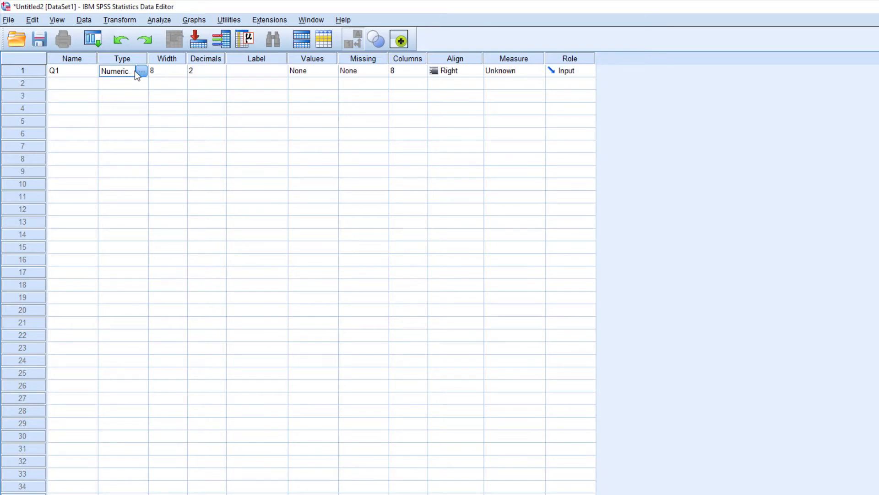
left_click(141, 71)
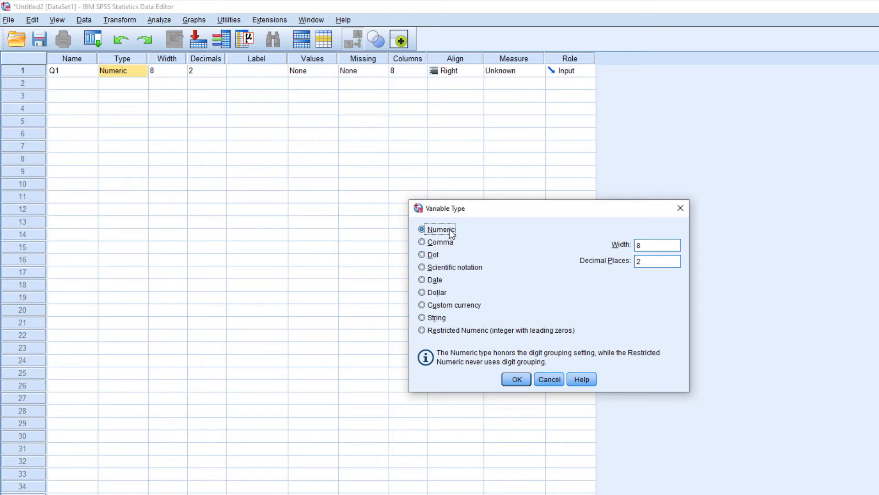
left_click_drag(659, 261, 610, 254)
type("0")
left_click(517, 376)
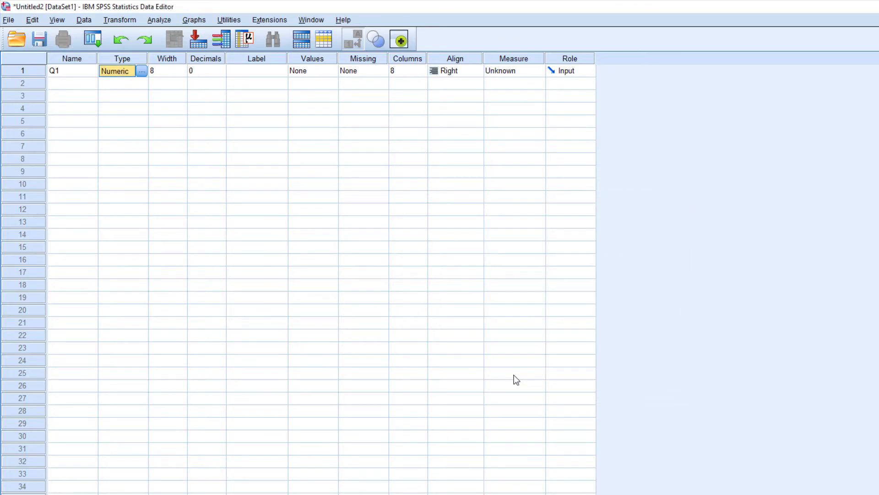
- Label Q1 "What is your gender?" and widen the Label column to fit the text
left_click(265, 70)
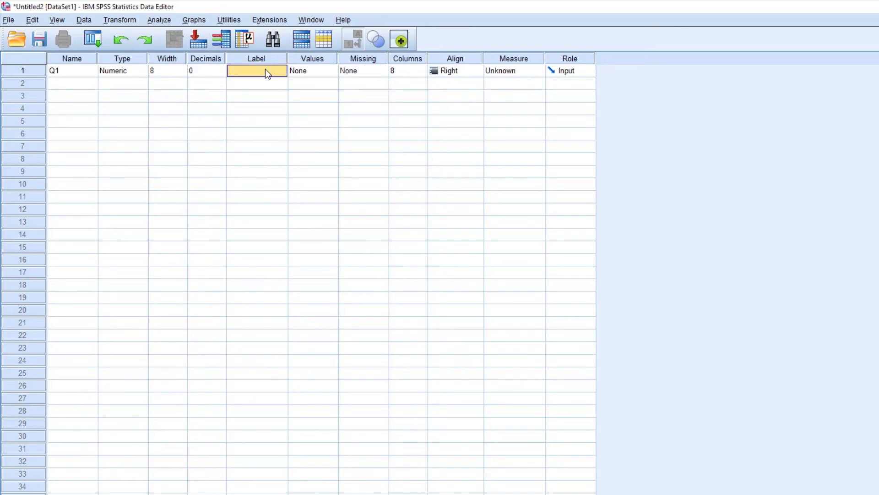
type("Wh")
type("at is your gender?")
left_click(294, 83)
left_click_drag(288, 59, 320, 59)
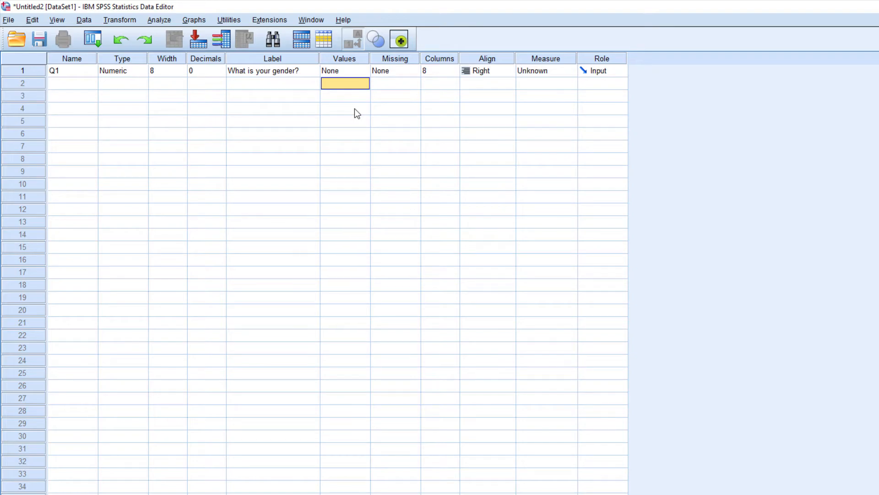
- Define value labels for Q1: 1 = Female, 2 = Male and 3 = Other
double_click(365, 72)
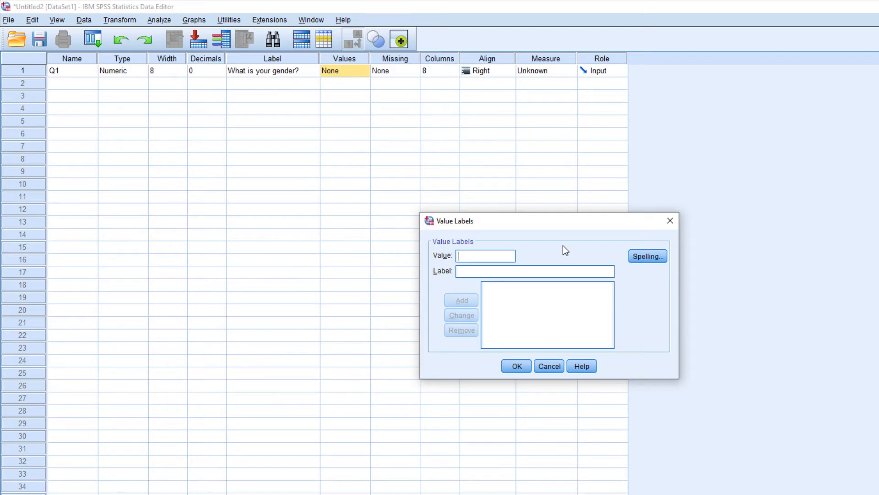
type("1 = \"")
type("Female")
key("alt+a")
type("2 = \"Male")
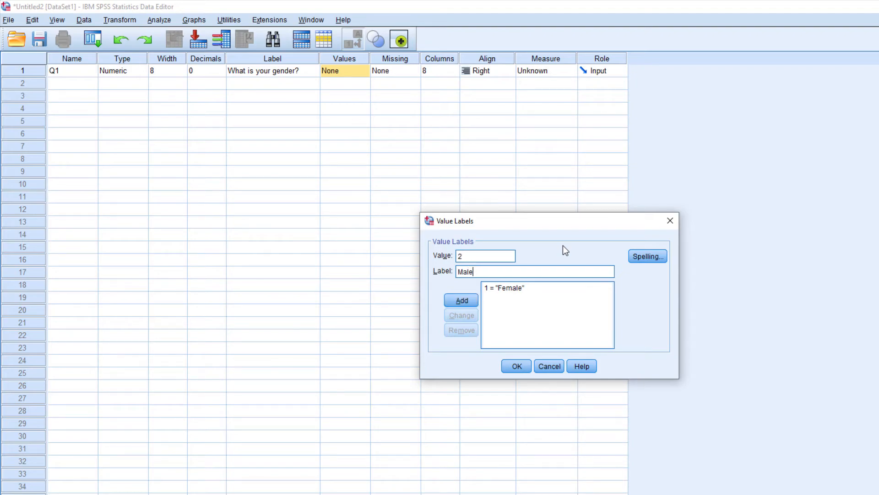
key("alt+a")
type("3")
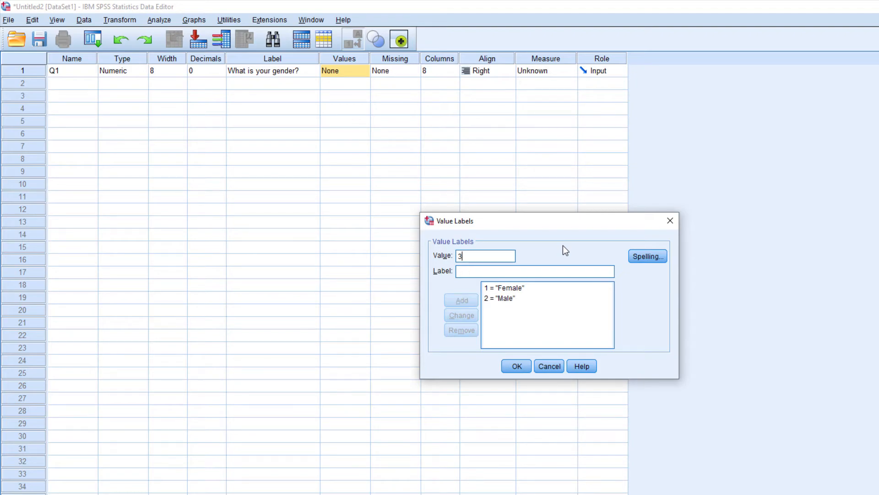
type("Other")
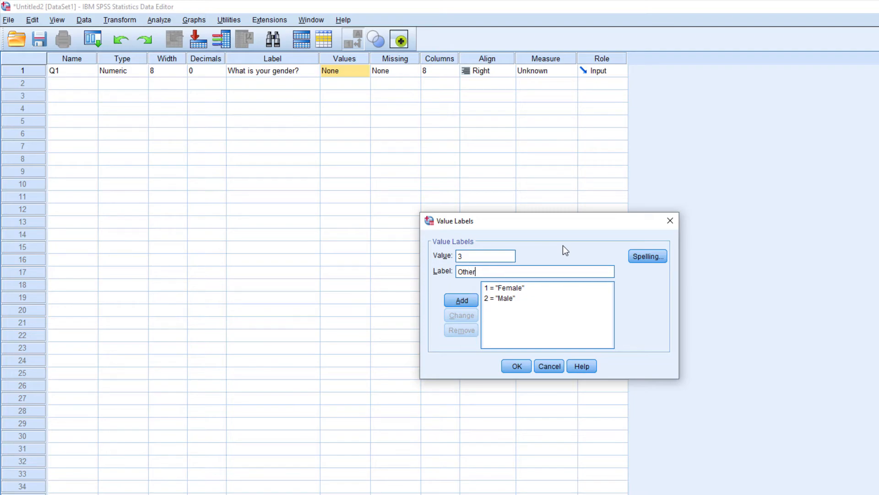
key("alt+a")
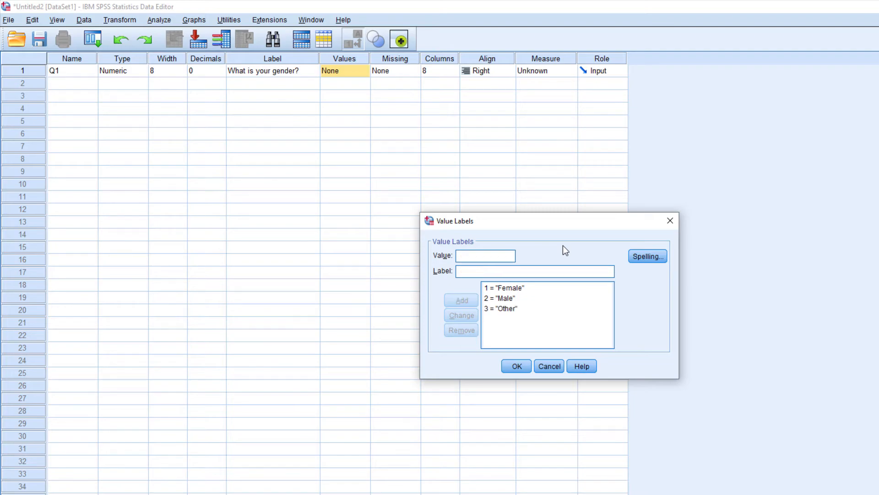
left_click(521, 364)
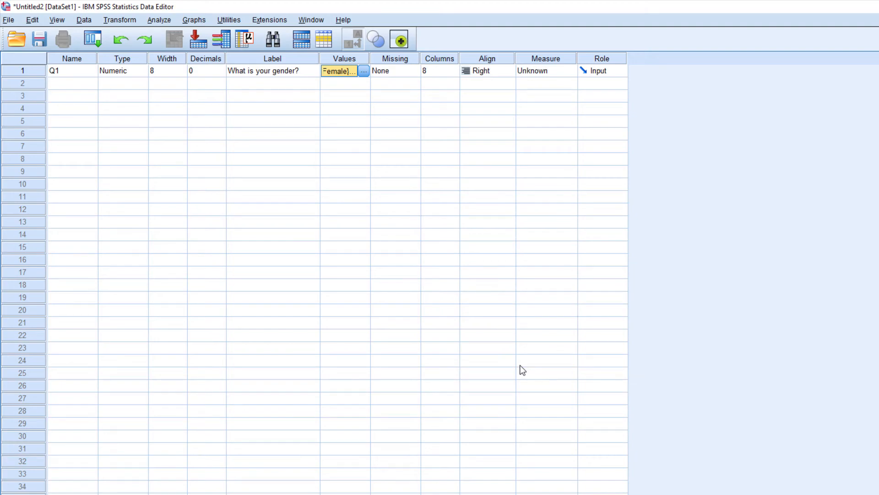
- Set 9 as a discrete missing value for Q1
left_click(412, 76)
left_click(412, 76)
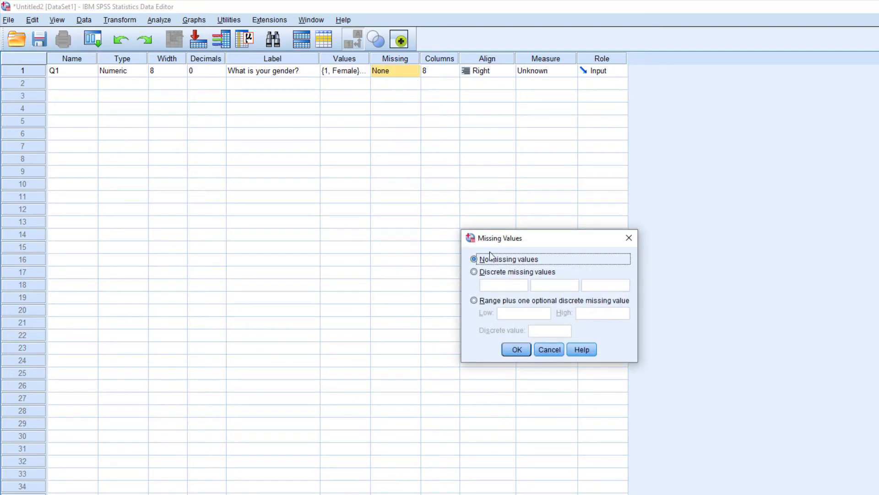
left_click(487, 272)
left_click(506, 284)
type("9")
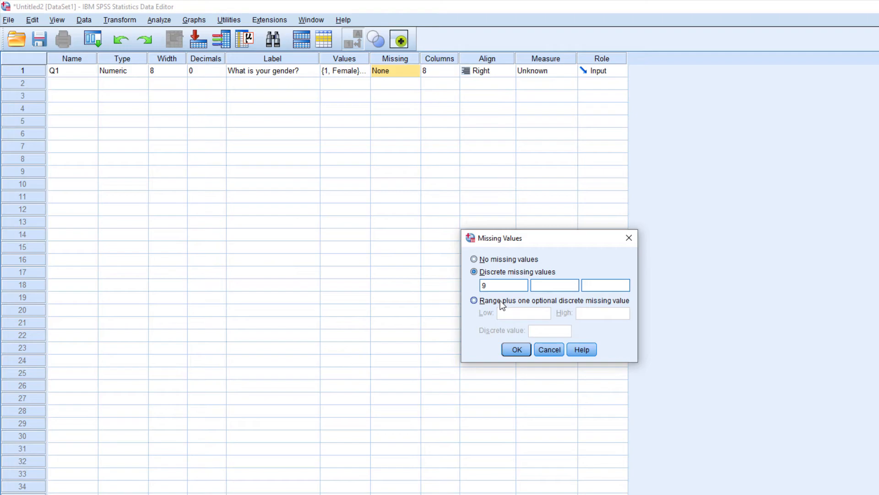
left_click(518, 344)
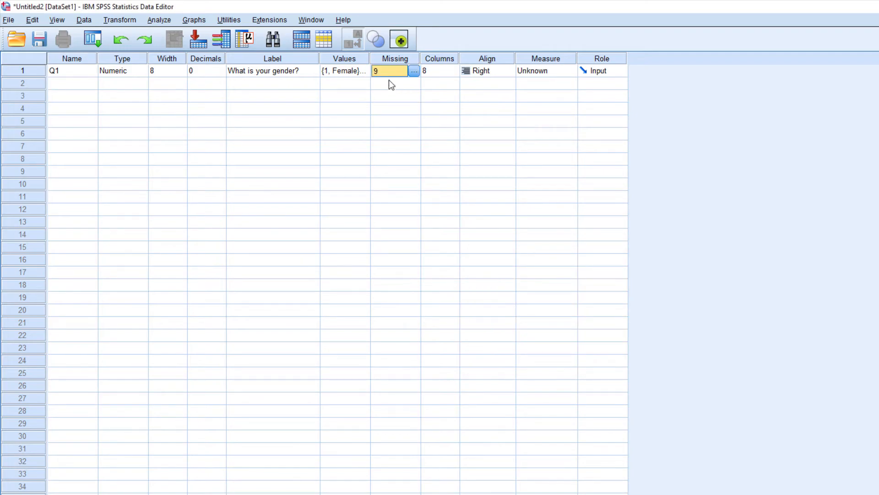
- Add the value label 9 = Refused to Q1
double_click(362, 68)
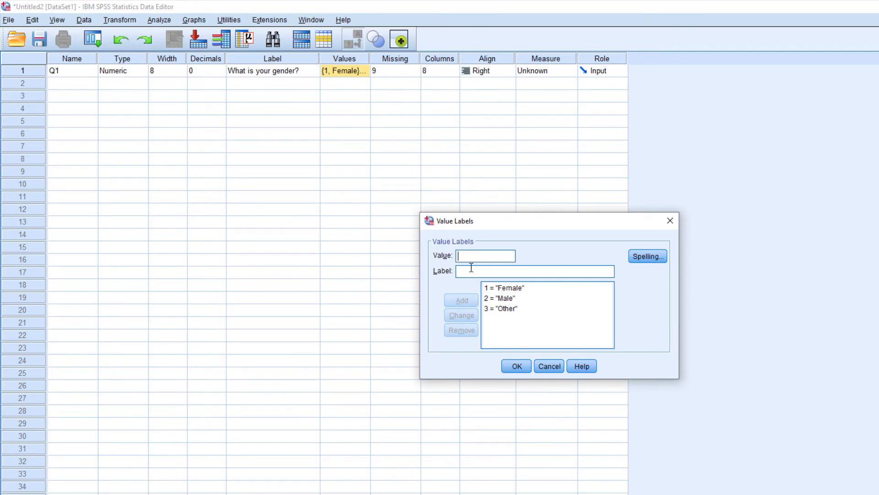
type("9")
type("Ref")
type("used")
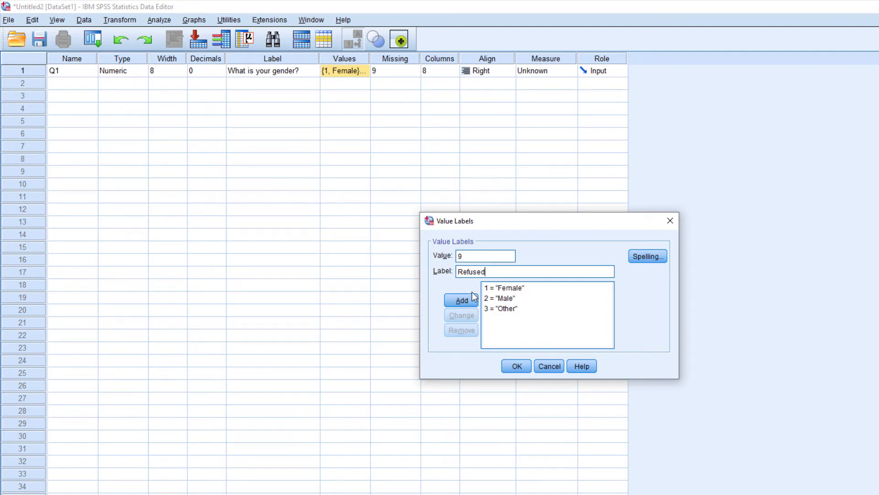
left_click(475, 299)
left_click(515, 364)
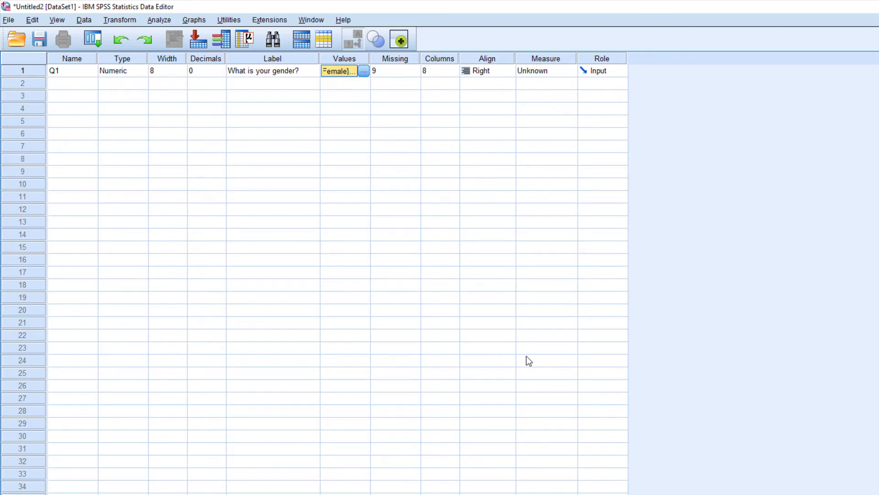
- Set Q1's measurement level to Nominal and review its value labels
left_click(573, 73)
left_click(570, 71)
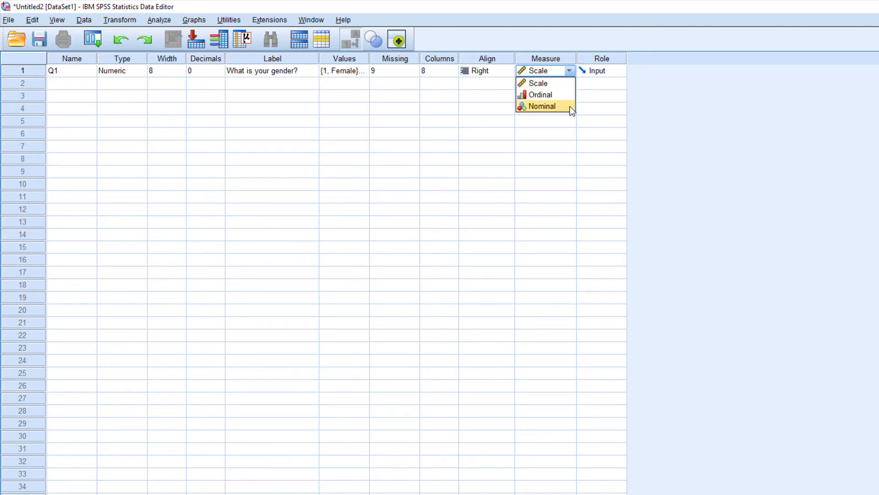
left_click(542, 106)
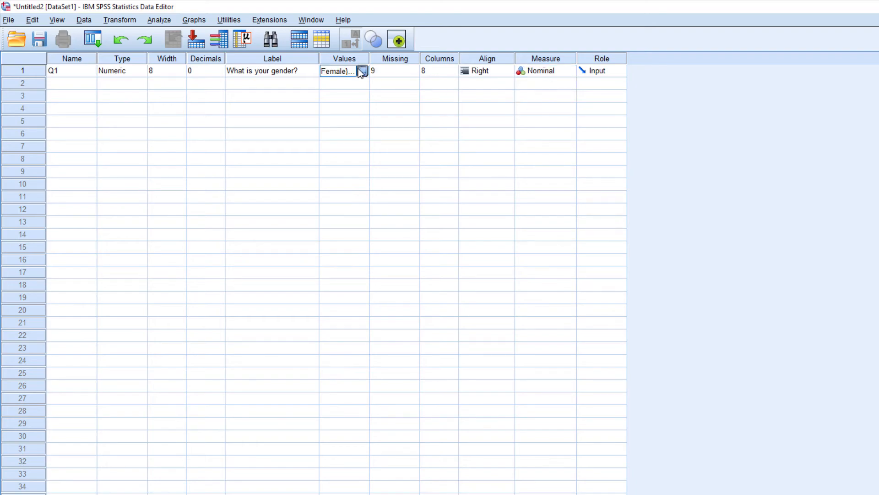
left_click(359, 71)
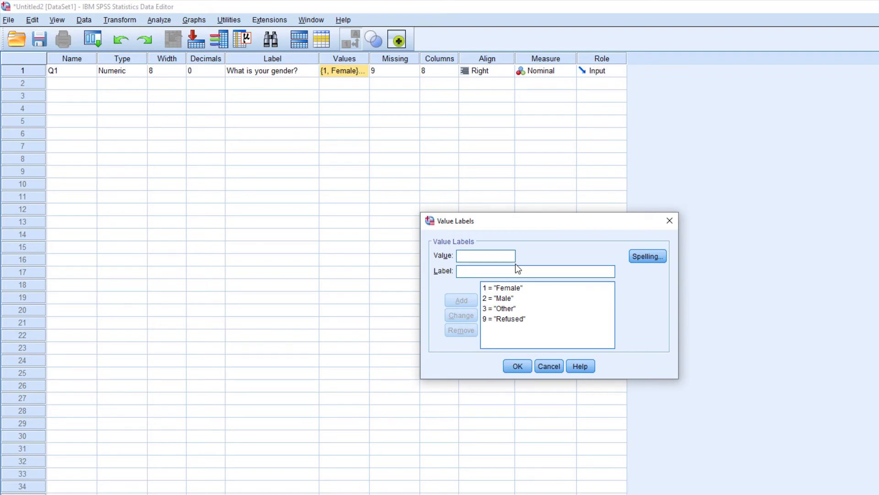
left_click(526, 365)
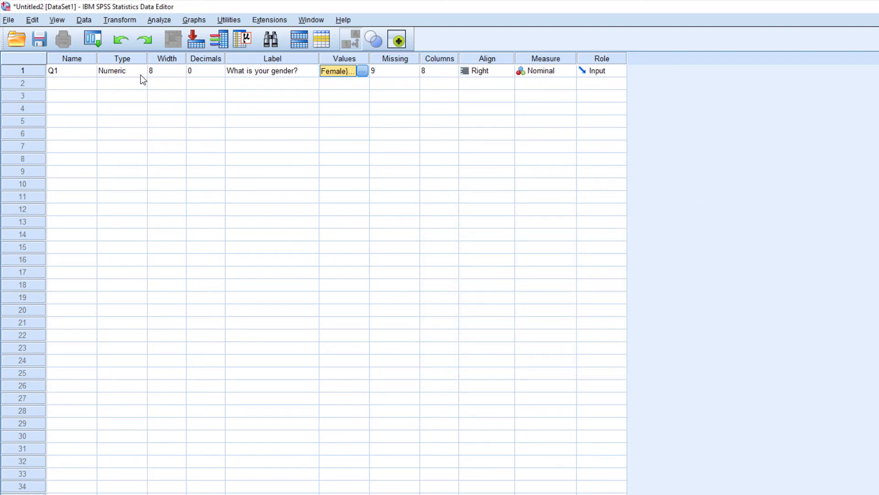
left_click(362, 71)
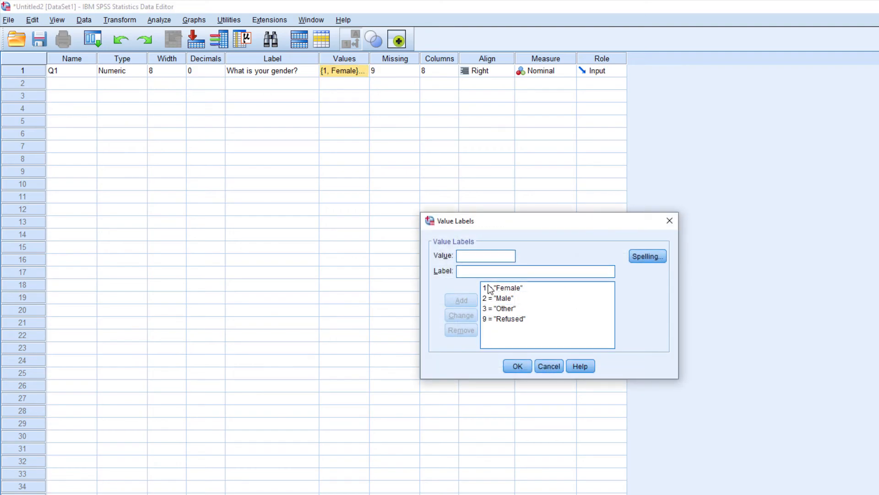
left_click(669, 221)
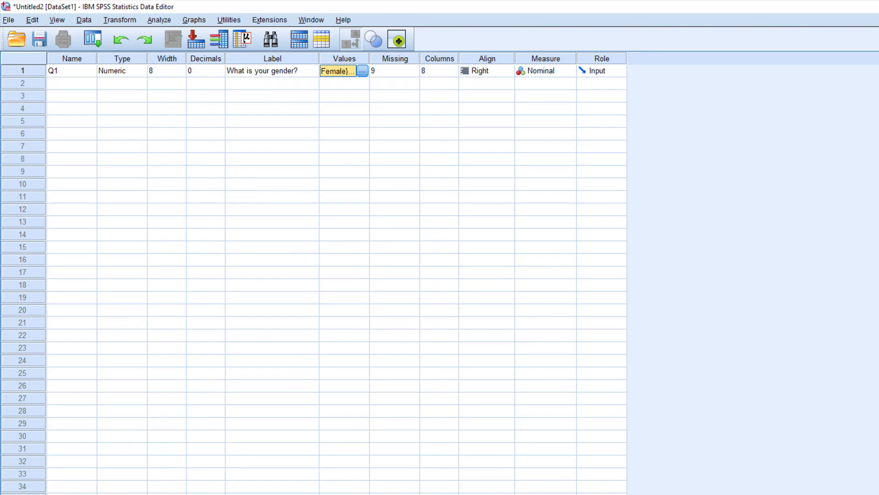
- Switch to the data grid and enter Female for Q1 in cases 1 and 2
key("ctrl+t")
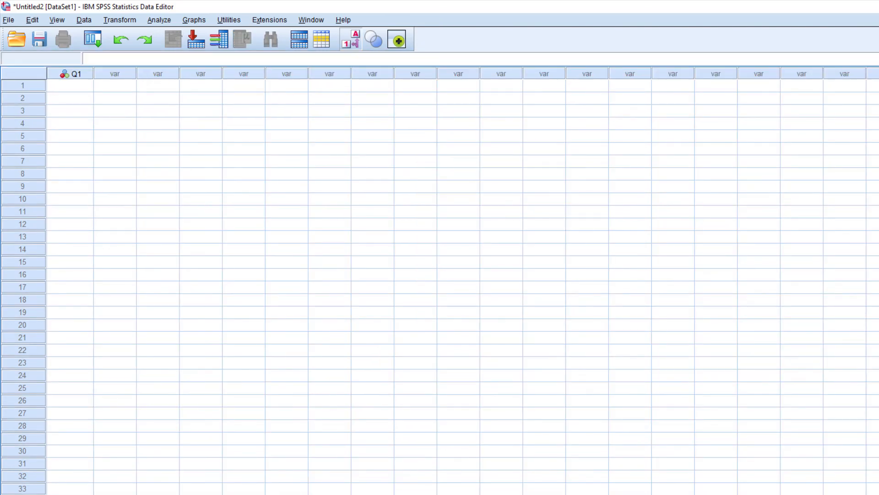
left_click(77, 88)
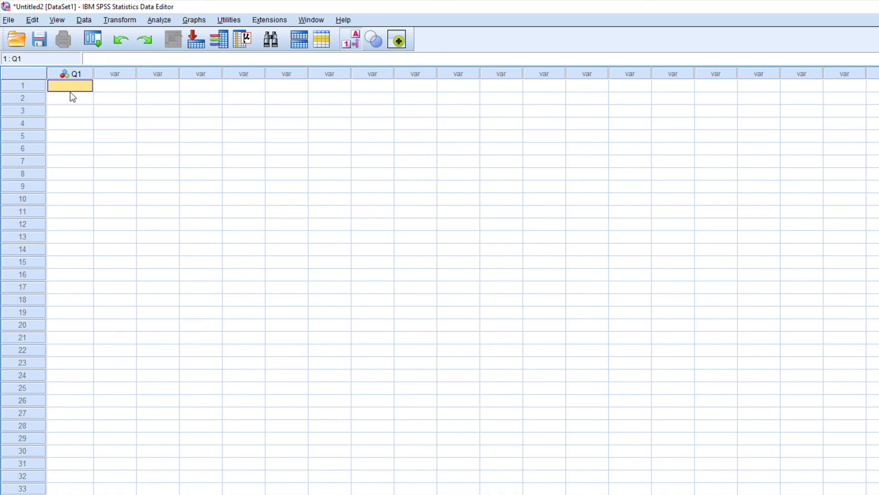
left_click(85, 87)
left_click(87, 86)
left_click(84, 97)
left_click(88, 101)
left_click(88, 101)
left_click(86, 98)
left_click(82, 110)
left_click(82, 112)
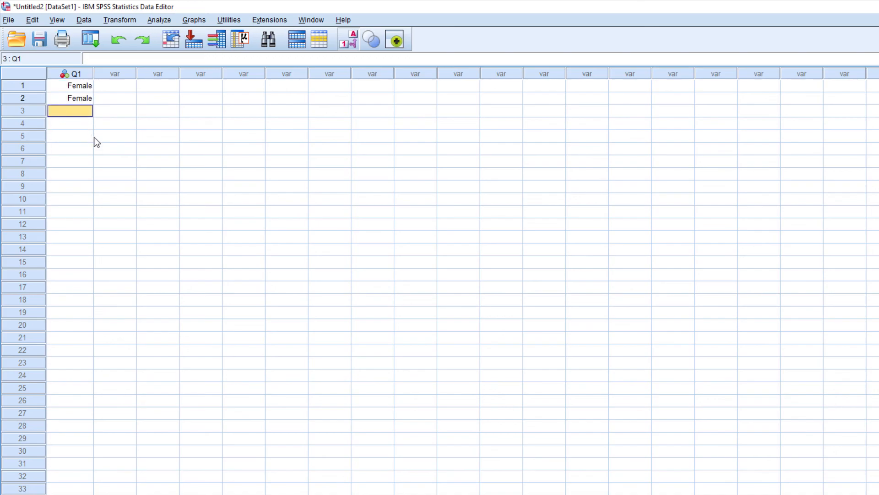
- Fill Q1 for cases 3 to 9 with the codes 2, 2, 1, 1, 2, 2, 1
type("2")
key("Return")
type("2")
key("Return")
key("Return")
type("1")
key("Return")
type("2")
key("Return")
type("2")
key("Return")
type("1")
key("Return")
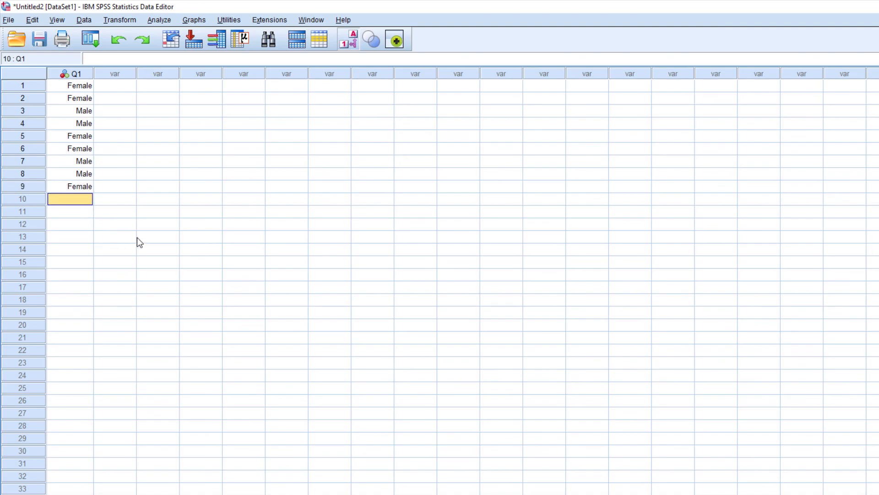